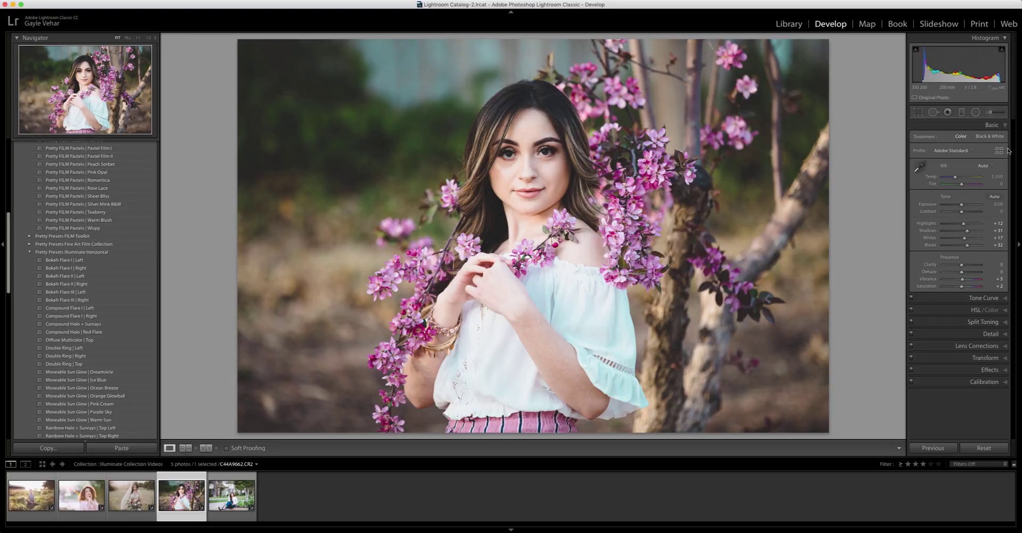
- Start an Adjustment Brush and open its Effect preset list to find Illuminate | Pink Cream
click(990, 112)
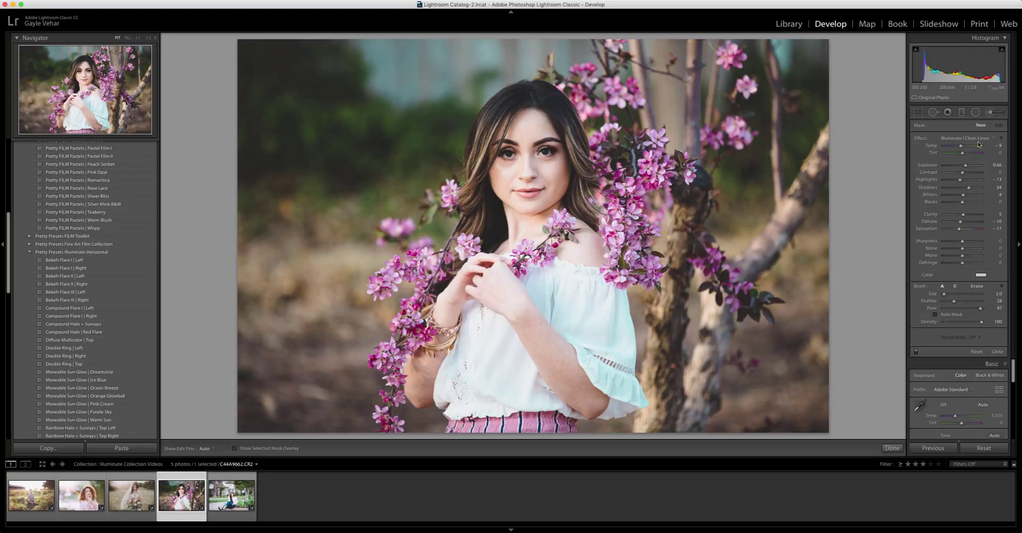
click(979, 139)
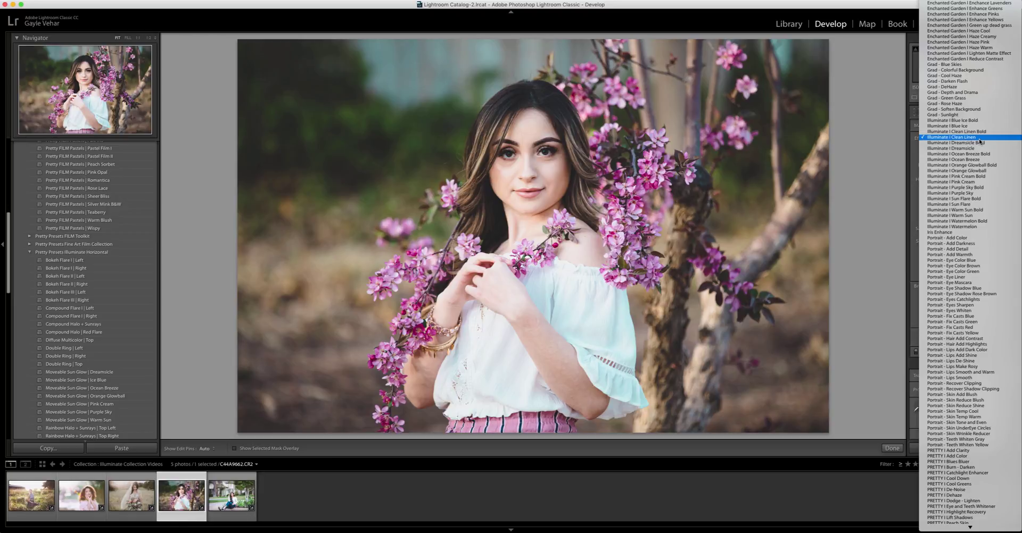
click(886, 141)
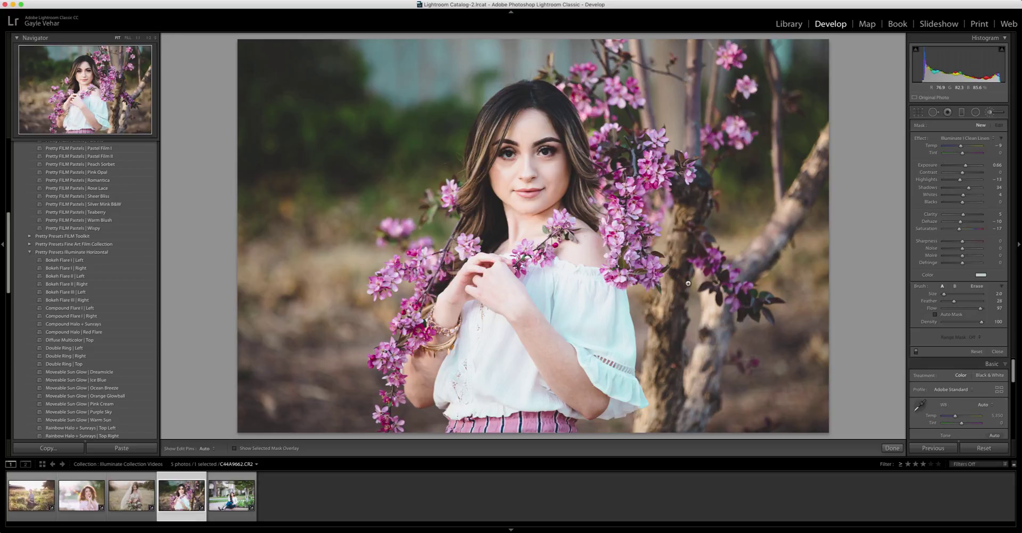
click(967, 139)
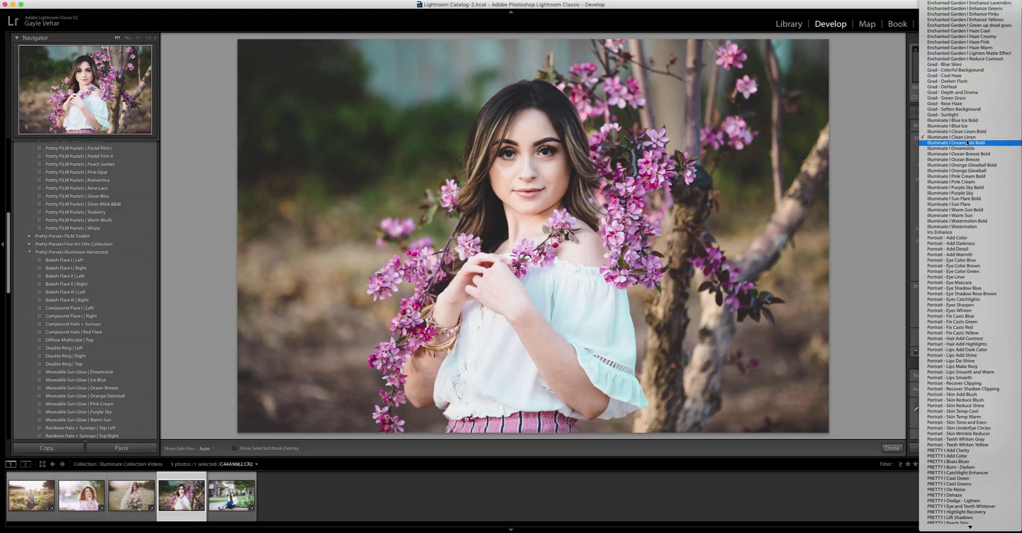
- Load the Illuminate | Pink Cream effect, enlarge the brush, and set Feather to 100
click(966, 183)
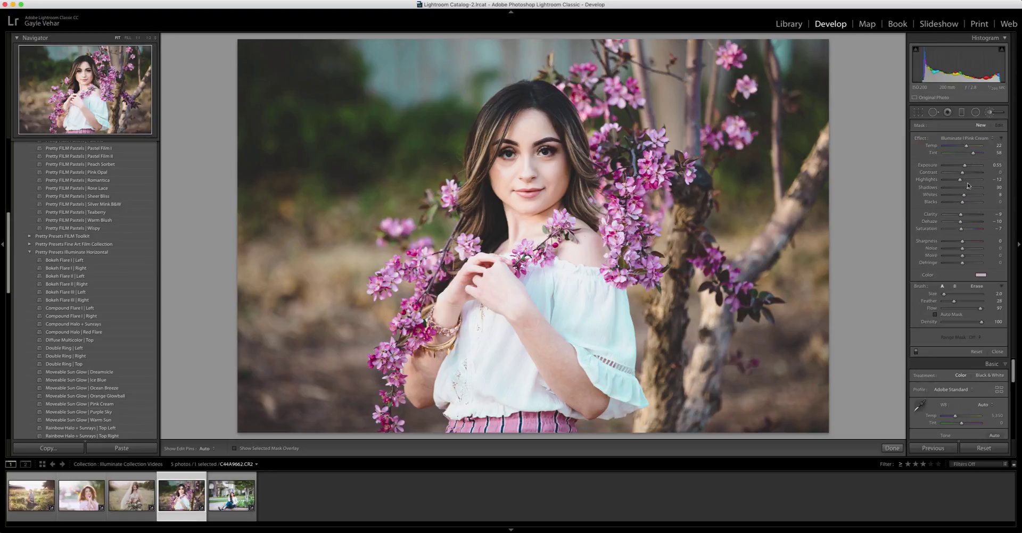
scroll(643, 119, up, 10)
scroll(648, 118, up, 4)
drag(954, 302, 987, 312)
- Paint a soft pink glow over the top-left background and finish the brush
key(Delete)
click(332, 41)
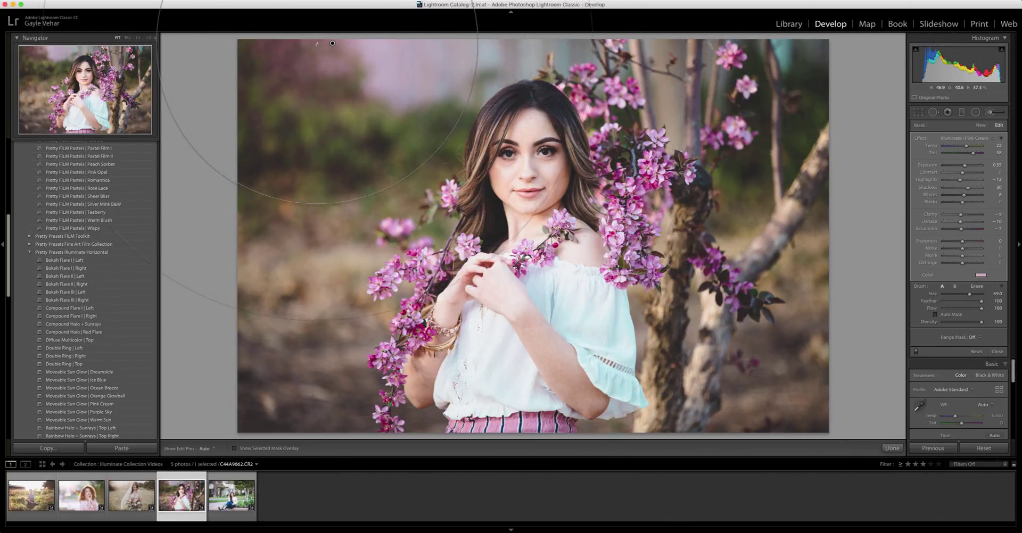
scroll(337, 77, down, 6)
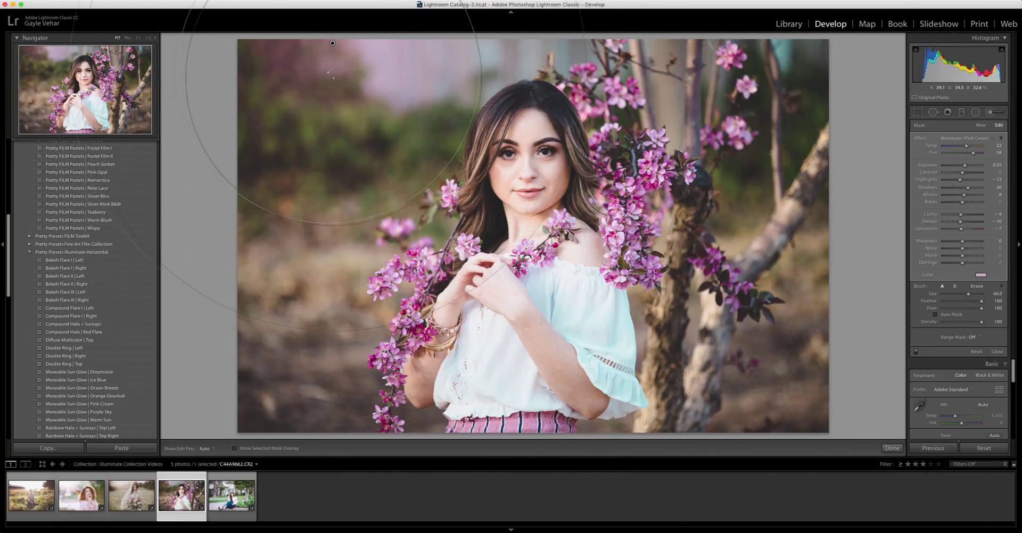
scroll(333, 78, down, 3)
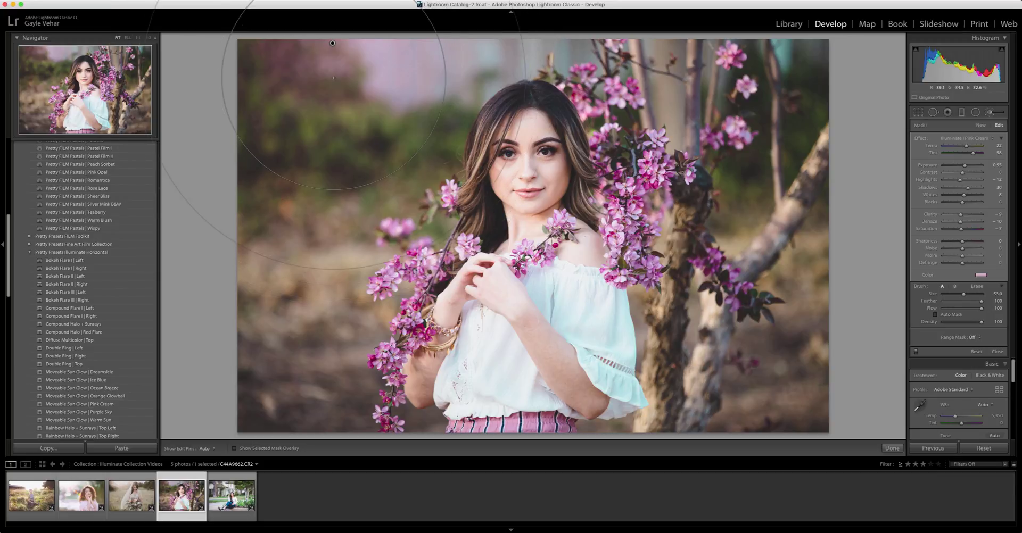
scroll(333, 78, down, 1)
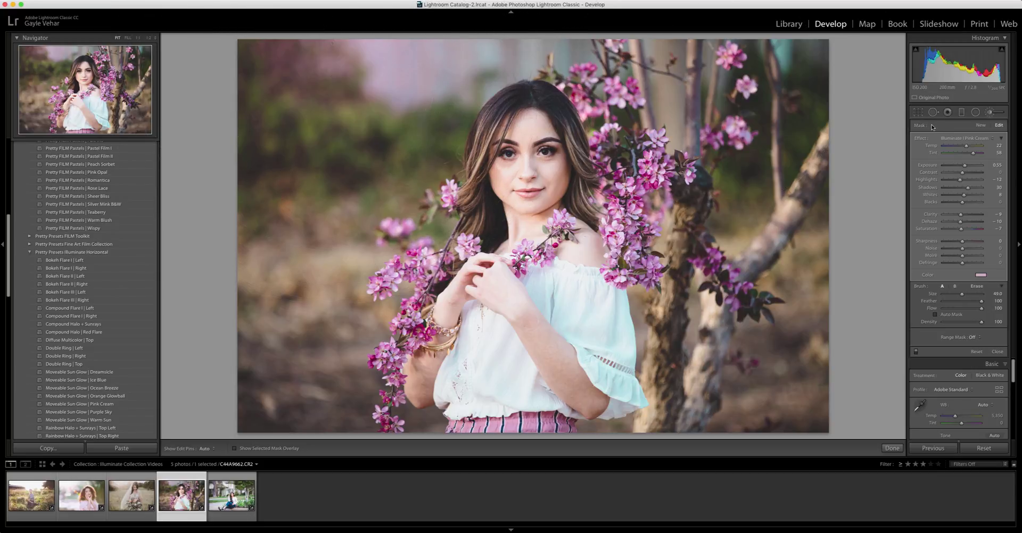
click(980, 125)
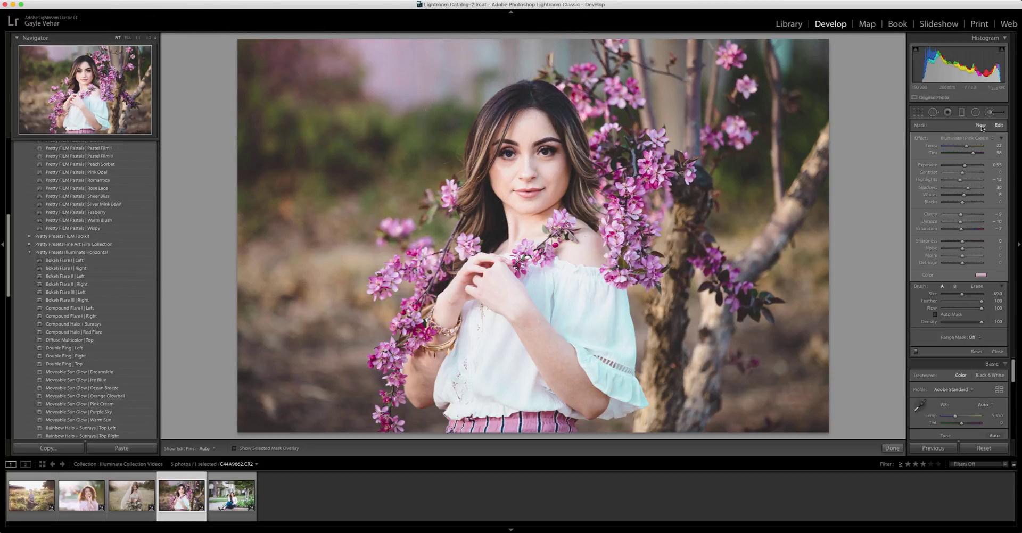
click(319, 56)
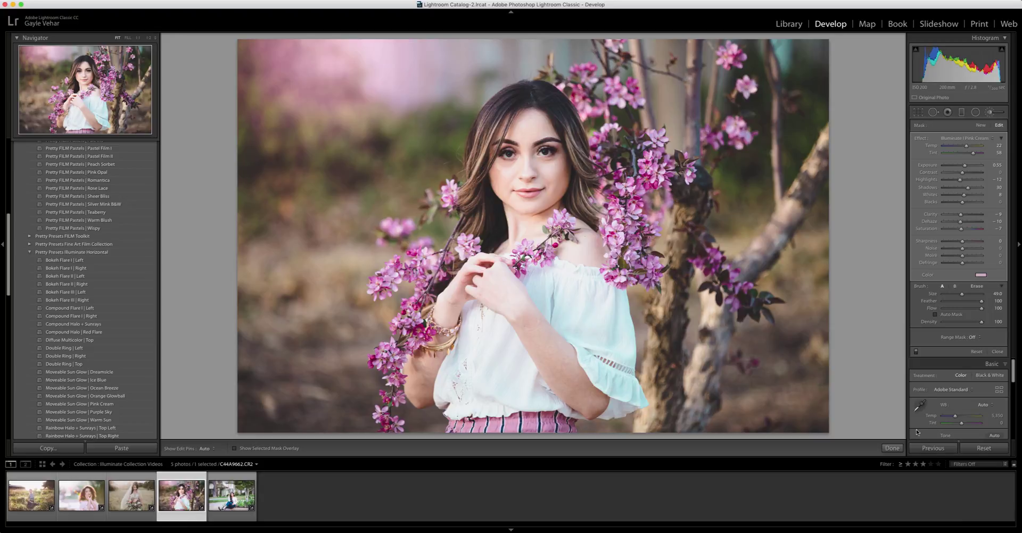
click(892, 448)
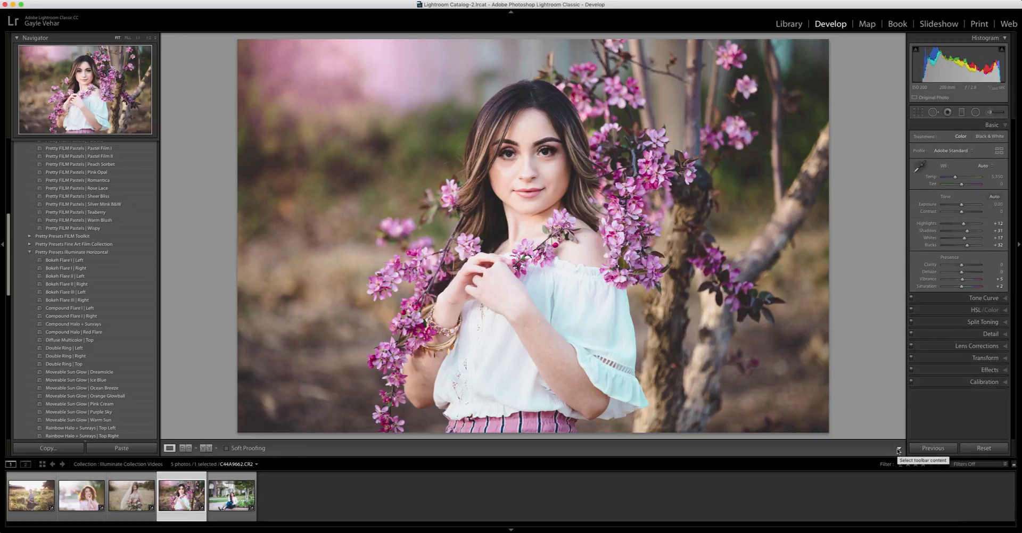
key(y)
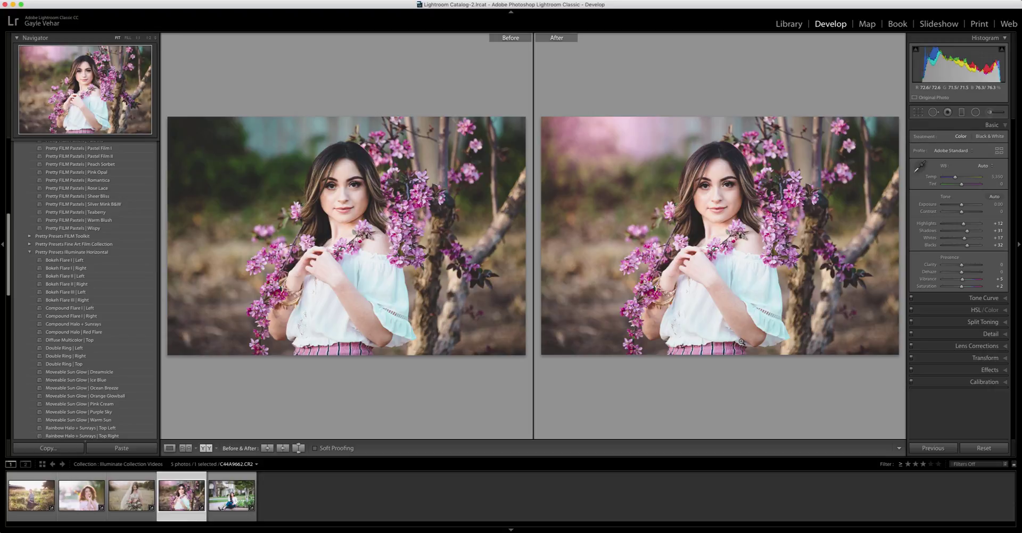
key(y)
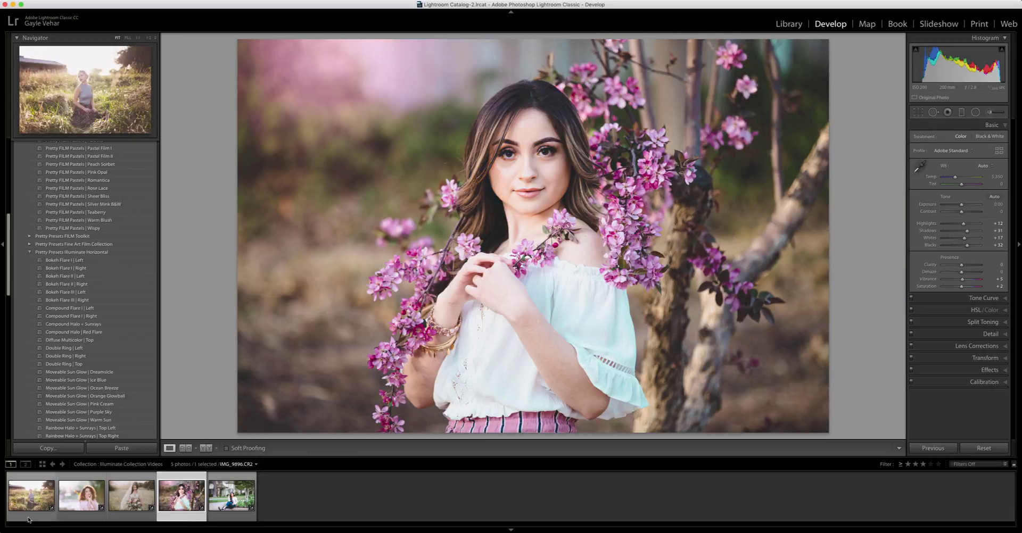
- Open the backlit meadow portrait and apply the Compound Flare I | Right preset
click(31, 495)
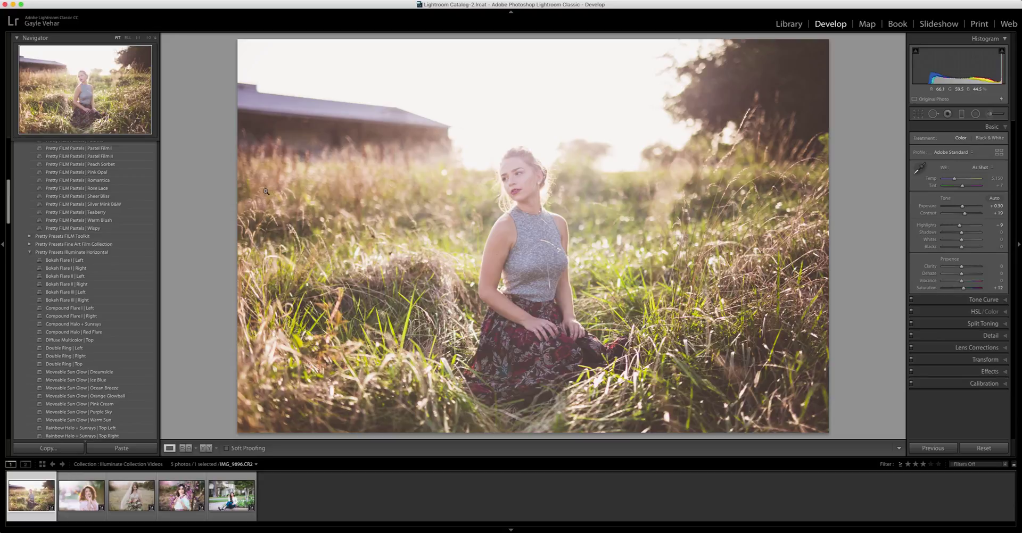
click(103, 316)
click(103, 317)
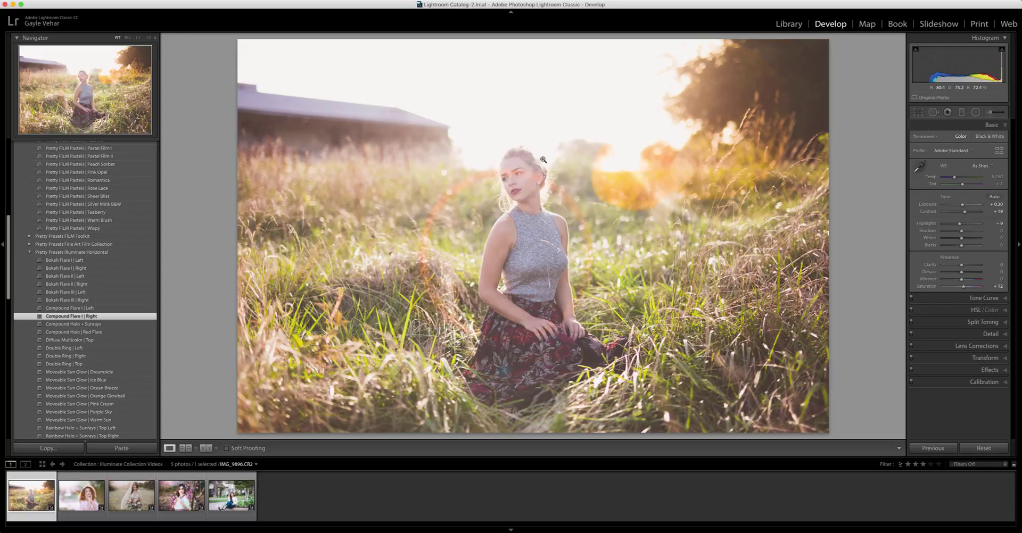
- Duplicate the radial flare ring higher up, check both rings sit off her face, then finish
click(975, 112)
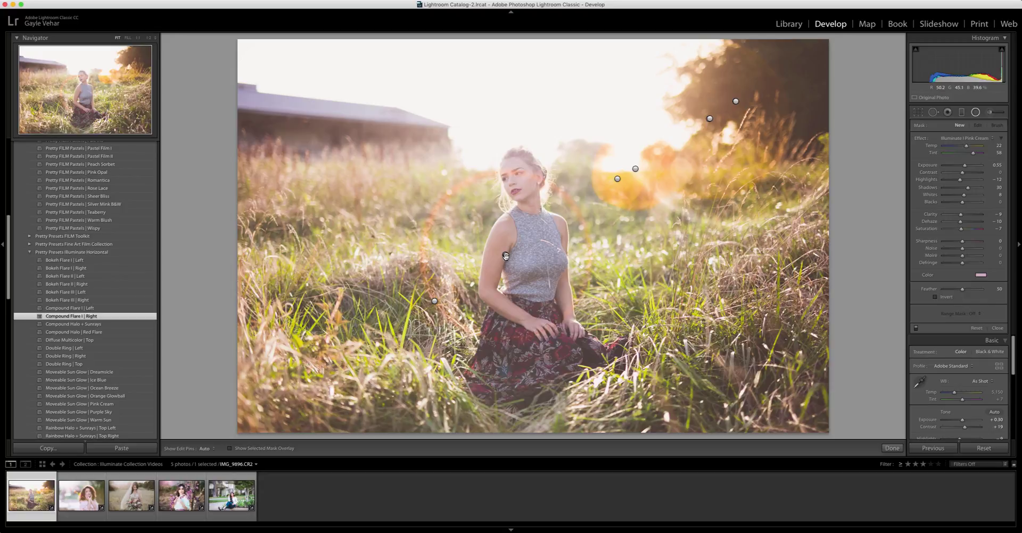
click(506, 256)
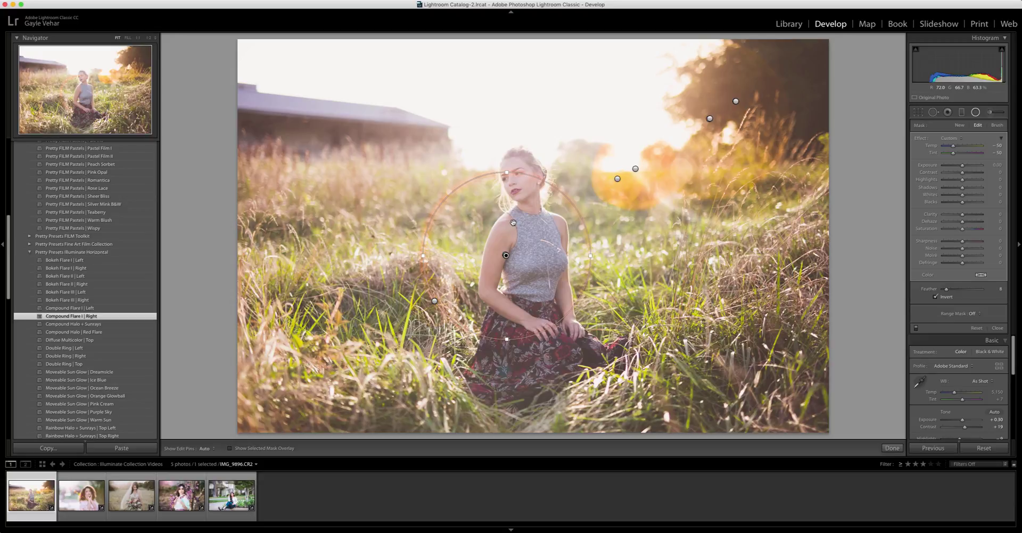
drag(506, 255, 517, 223)
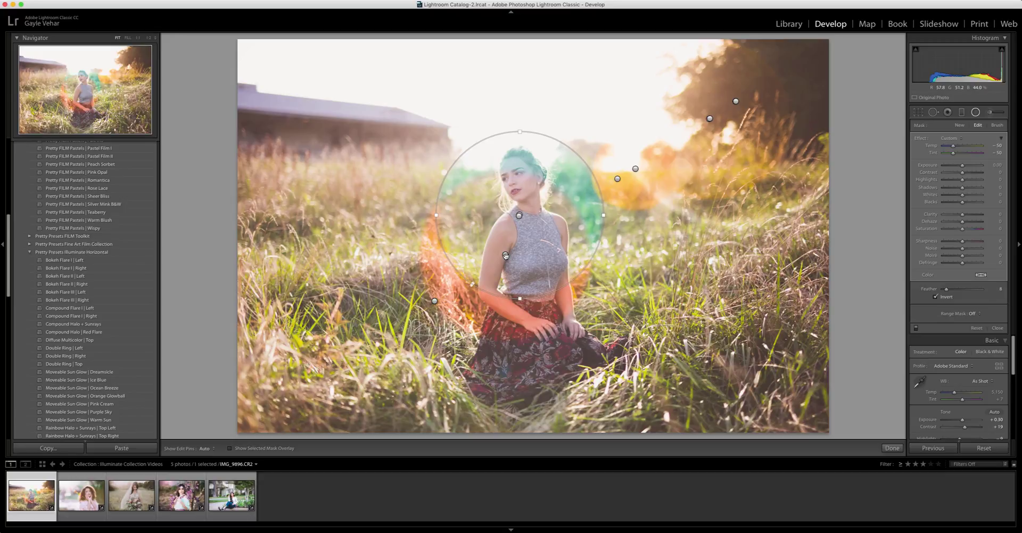
click(505, 256)
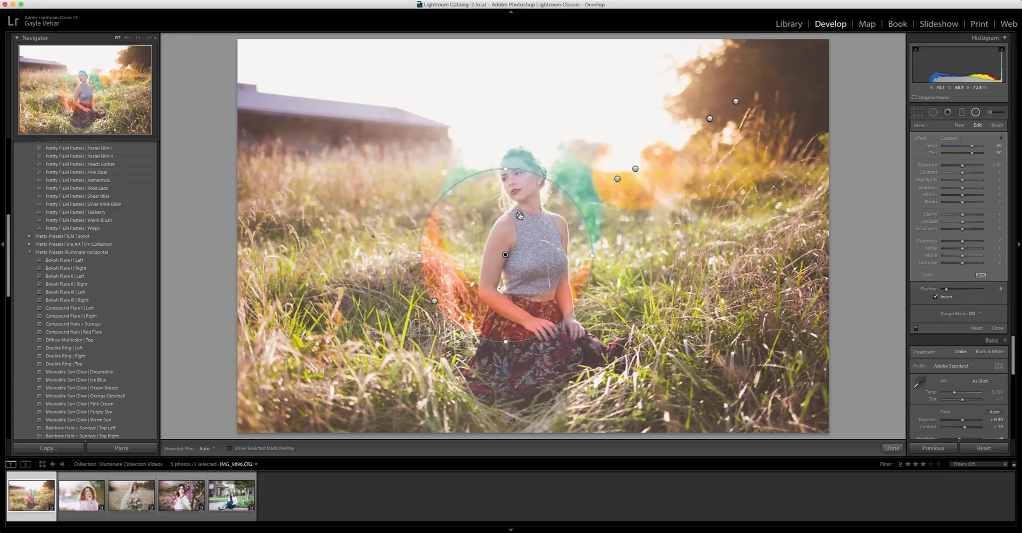
mouse_move(519, 216)
click(519, 216)
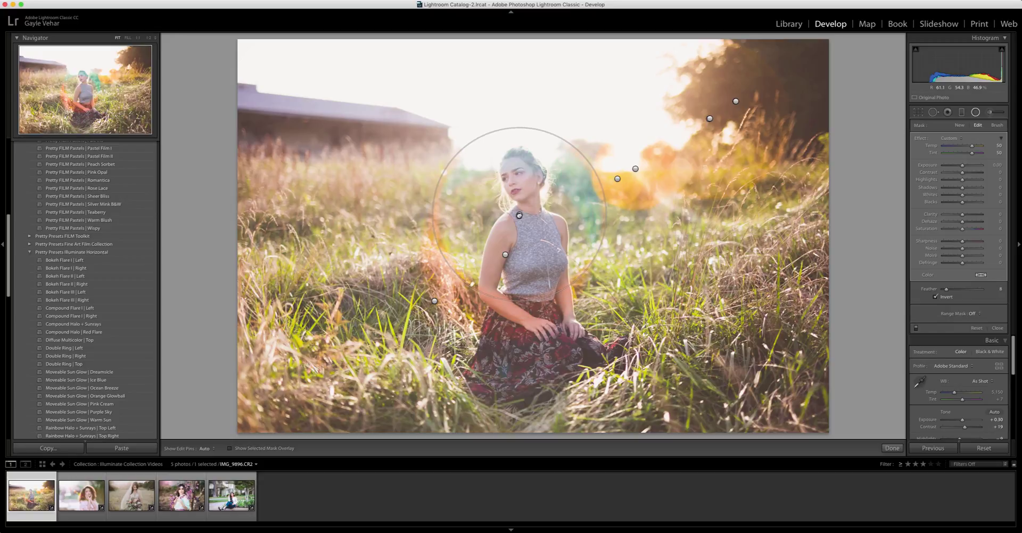
click(506, 254)
click(519, 215)
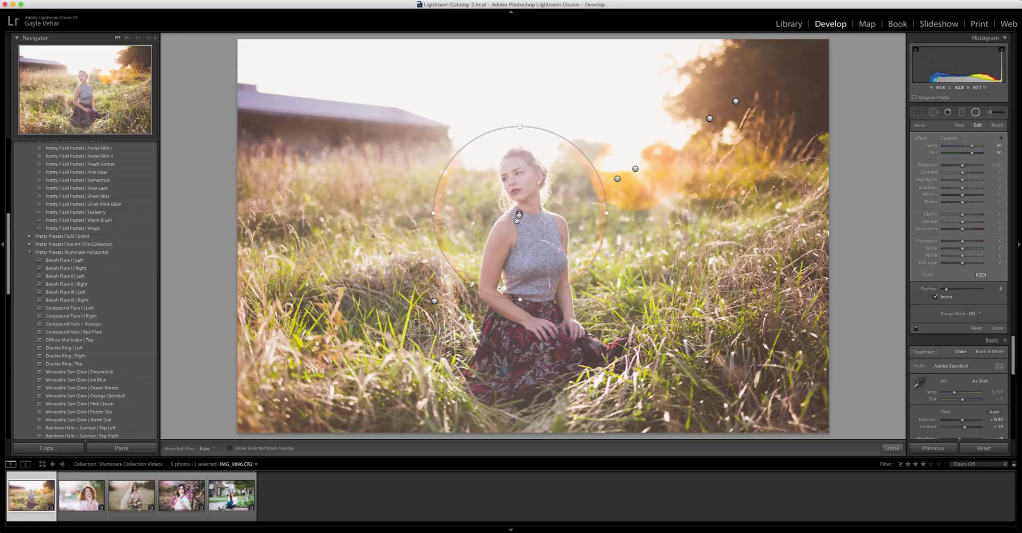
click(893, 448)
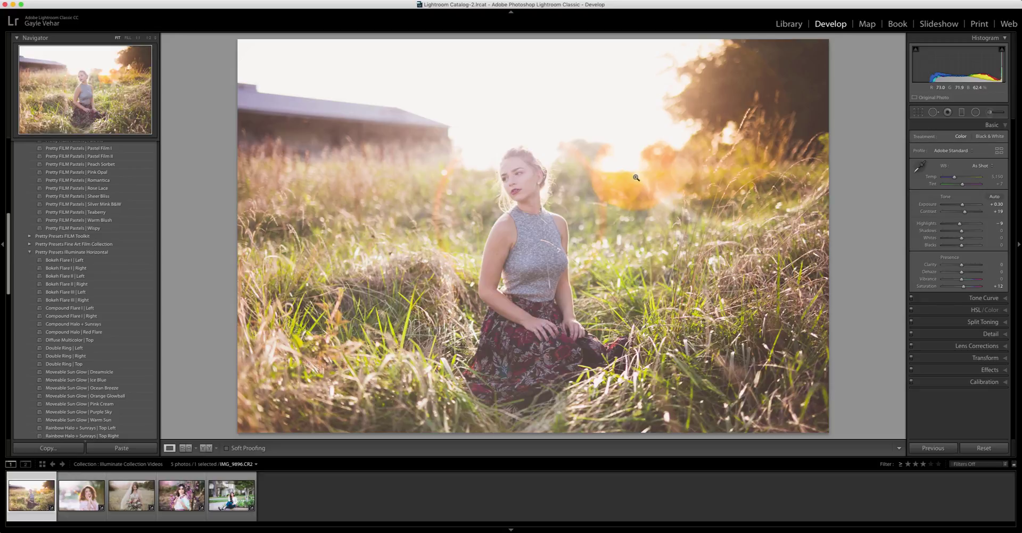
- Set up a size-13 Adjustment Brush with Illuminate | Clean Linen, Feather 15 and Flow 80
click(991, 115)
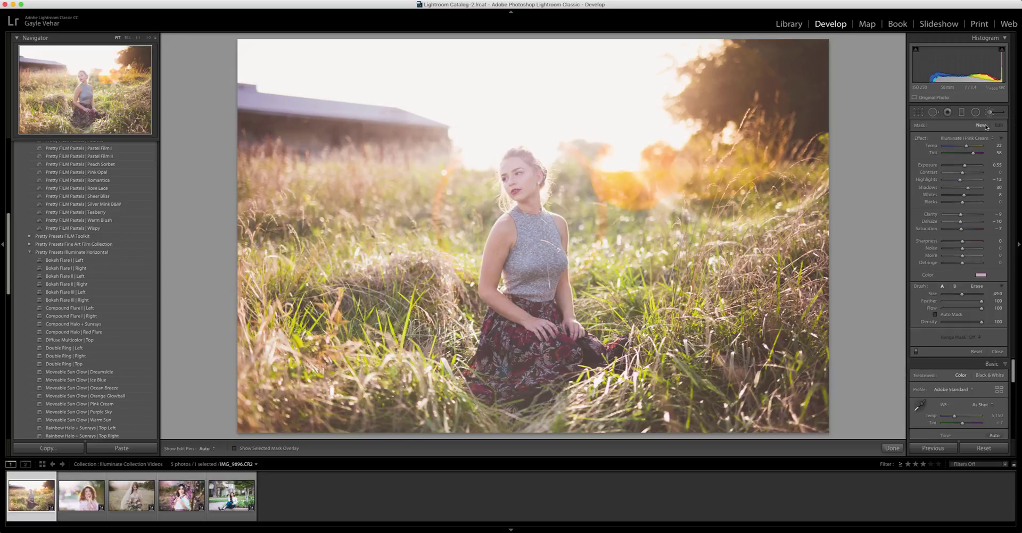
key(bracketleft)
key(bracketleft)
key(bracketleft)
key(bracketleft)
key(bracketleft)
click(949, 139)
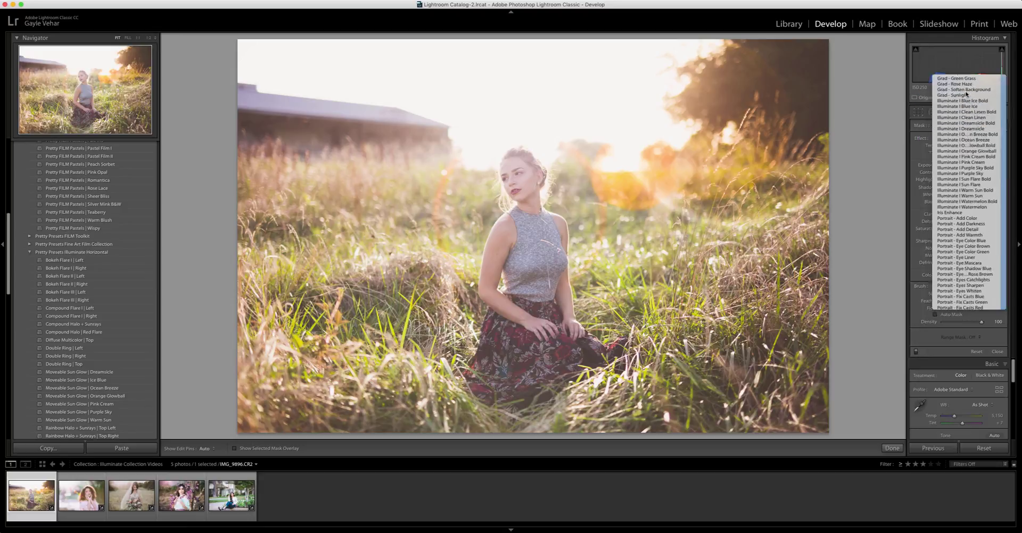
click(962, 126)
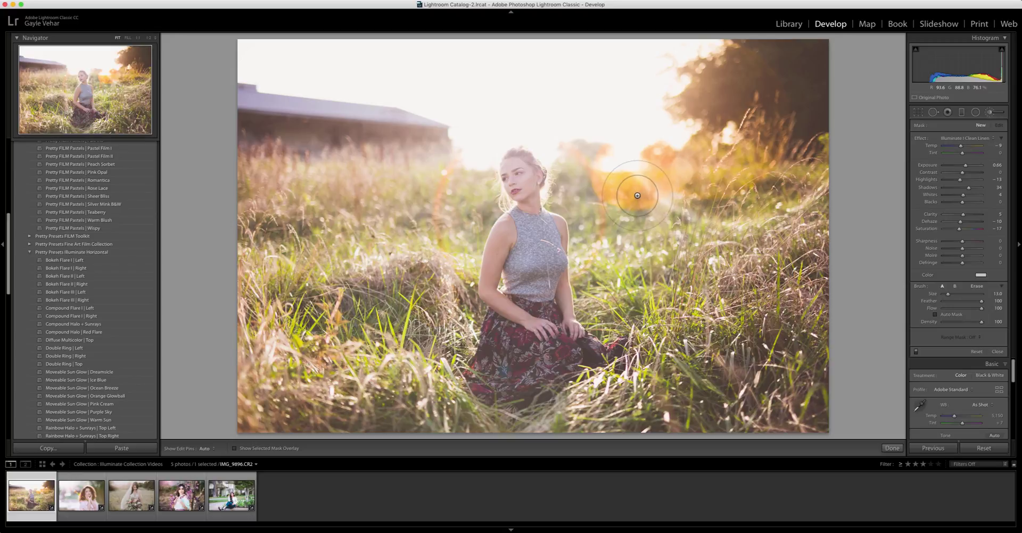
drag(982, 301, 951, 303)
drag(982, 310, 977, 312)
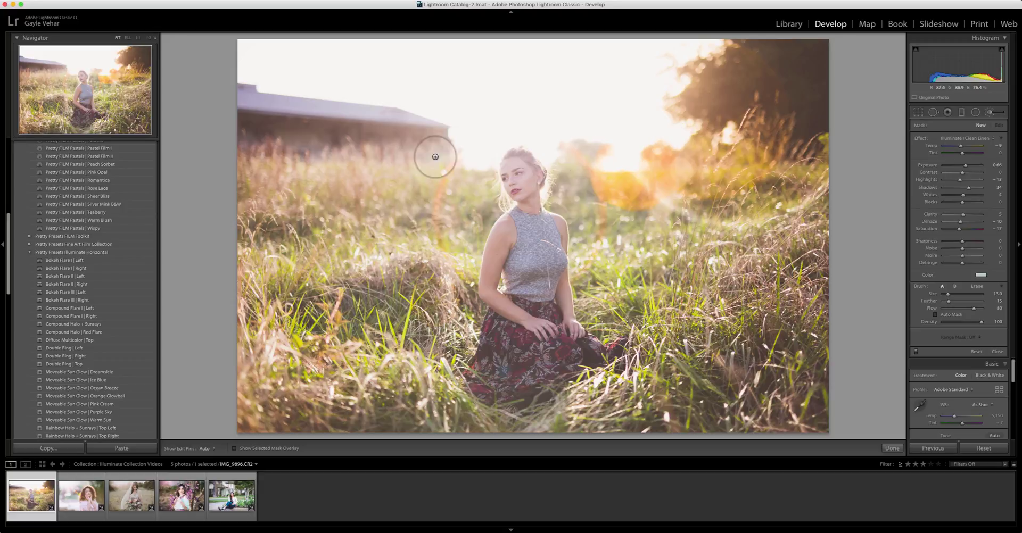
- Paint a first bokeh dot in the left field, hiding the edit pins
scroll(377, 144, down, 6)
scroll(442, 171, down, 4)
scroll(443, 173, down, 1)
click(261, 176)
key(h)
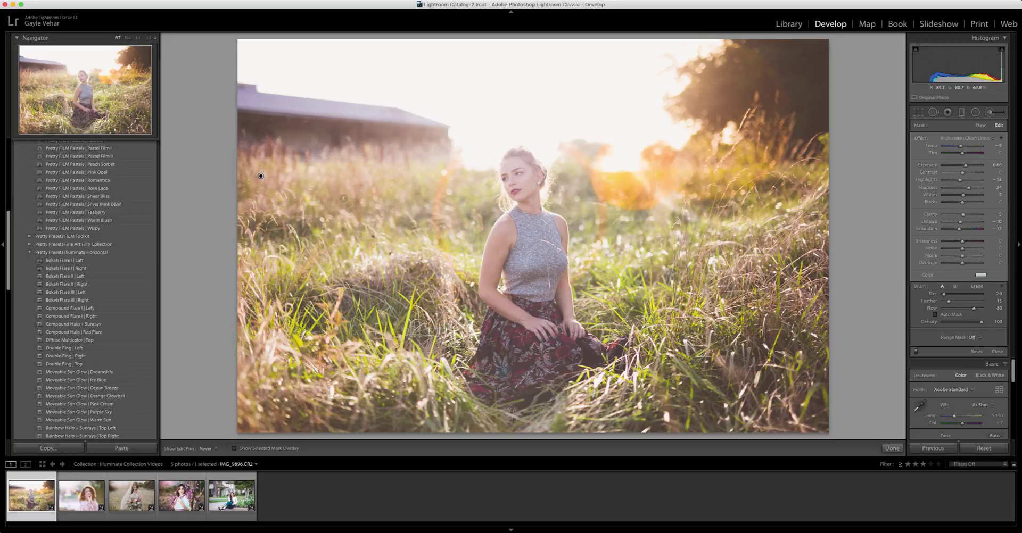
key(h)
key(h)
key(h)
key(h)
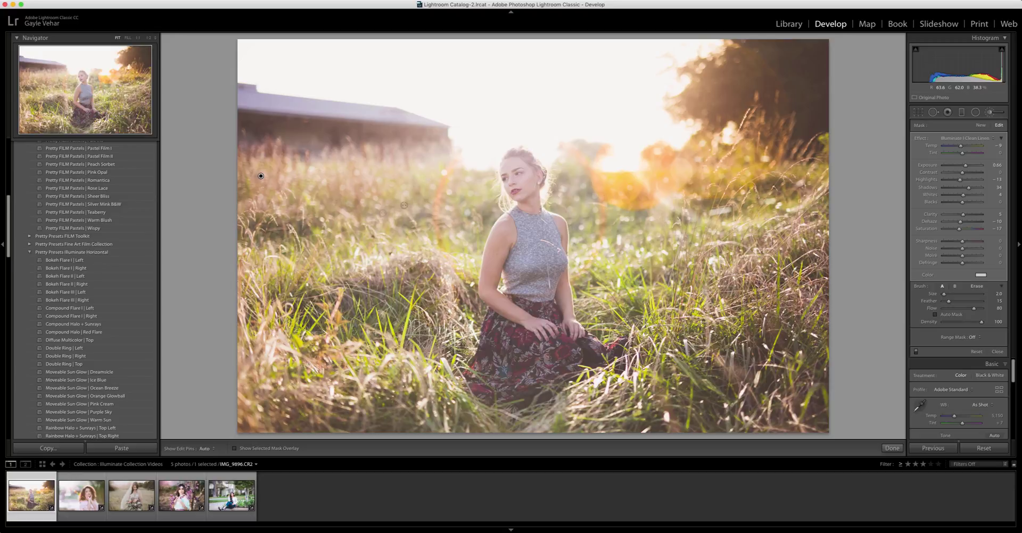
key(h)
key(h)
- Add bokeh dots across the field, barn and trees, varying brush size between 5 and 11
key(bracketright)
key(bracketright)
key(bracketright)
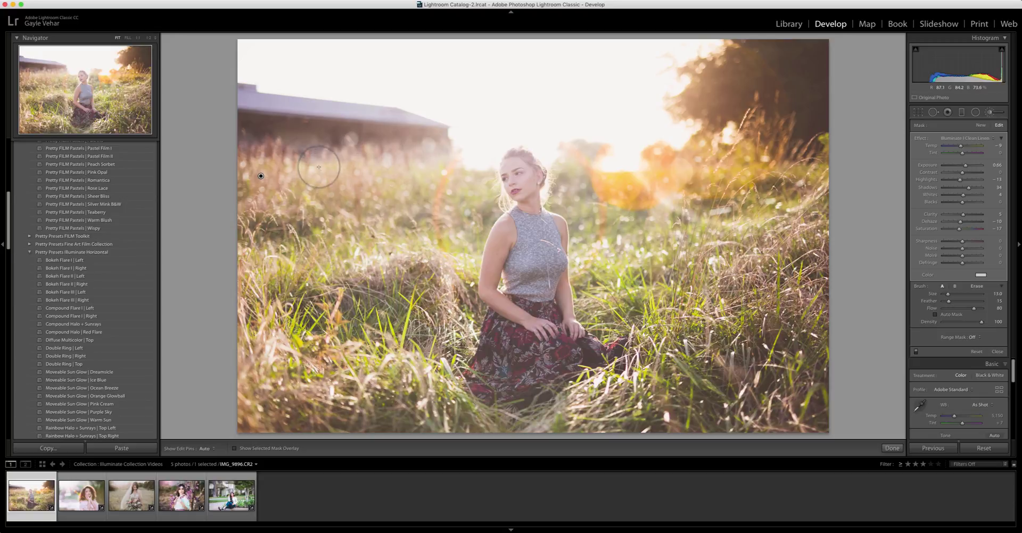
key(bracketright)
key(bracketright)
key(bracketright)
key(bracketright)
key(bracketright)
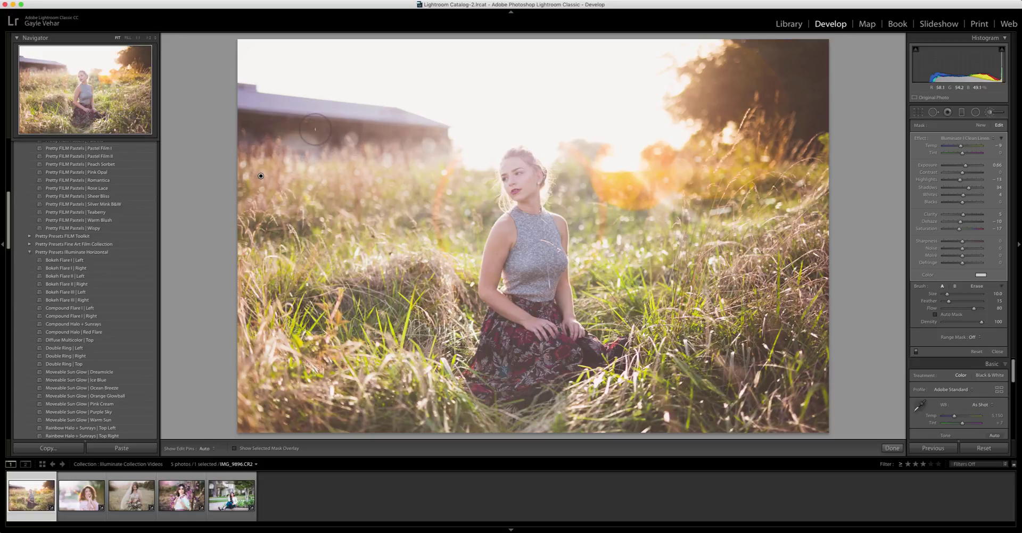
key(bracketleft)
key(bracketleft)
key(bracketleft)
key(h)
key(bracketright)
key(bracketright)
key(bracketright)
key(bracketright)
key(h)
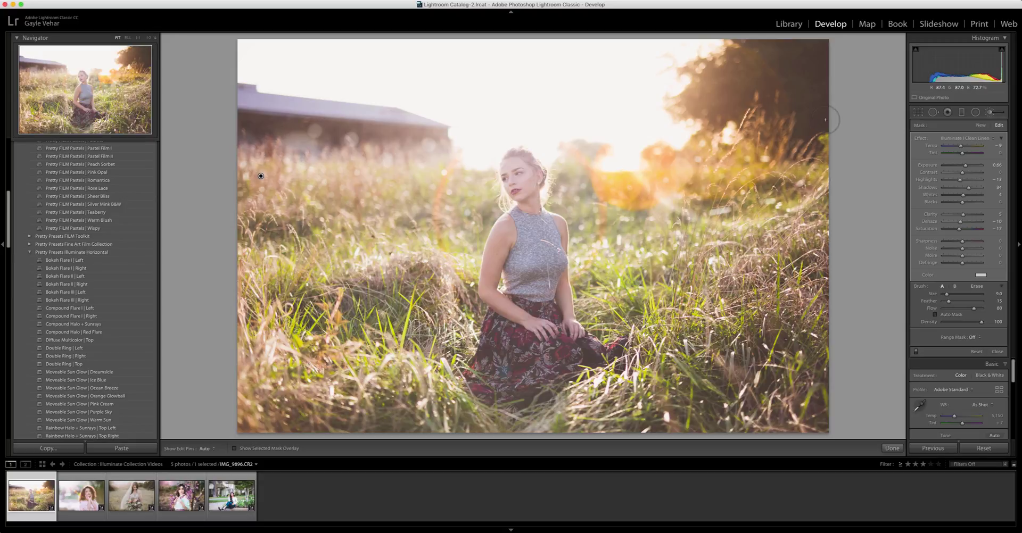
key(bracketright)
key(bracketleft)
key(bracketleft)
key(h)
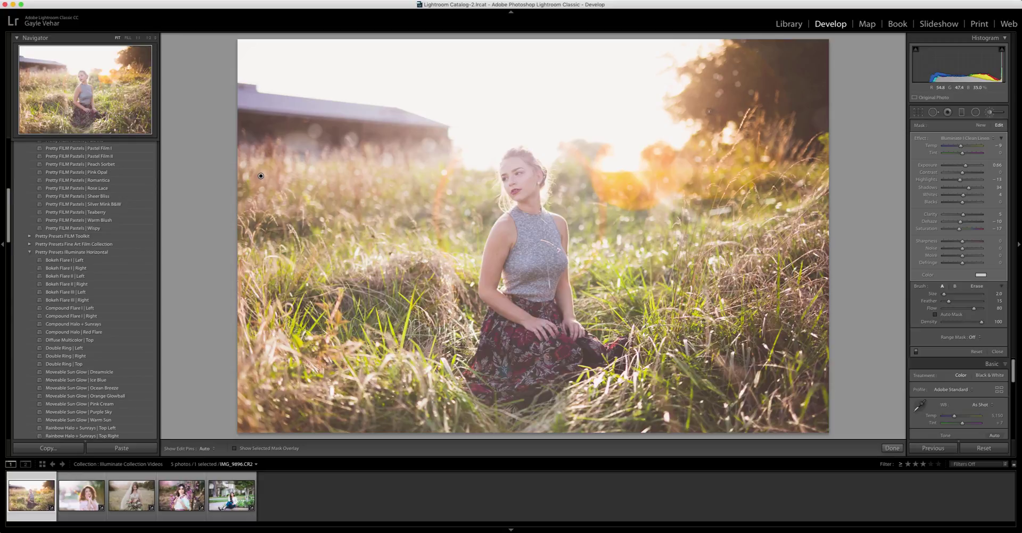
key(bracketright)
key(bracketright)
key(h)
key(h)
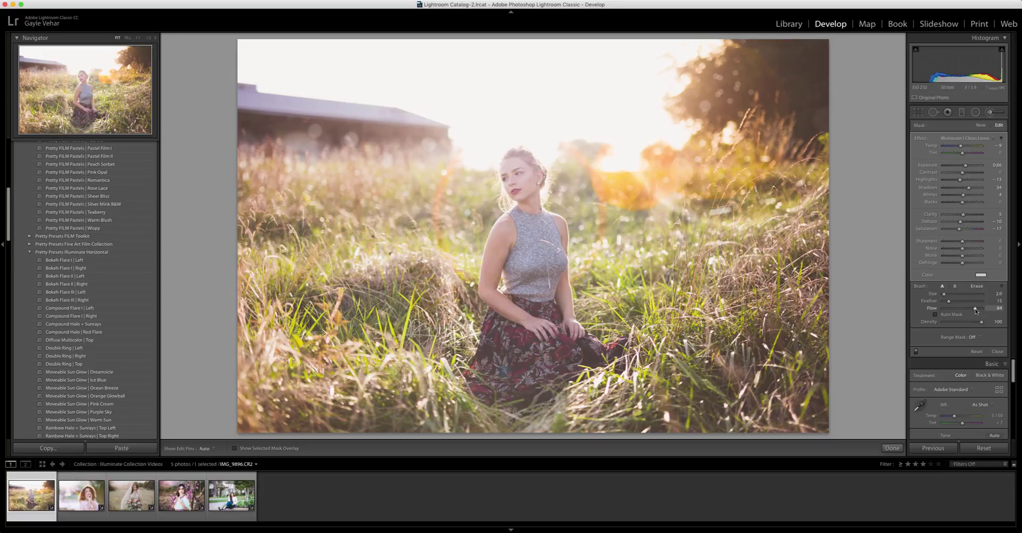
- Raise brush Flow to 97 and shrink the brush to size 1 for tiny background dots
drag(975, 309, 978, 310)
scroll(409, 200, up, 1)
scroll(410, 199, down, 1)
scroll(296, 189, down, 1)
key(h)
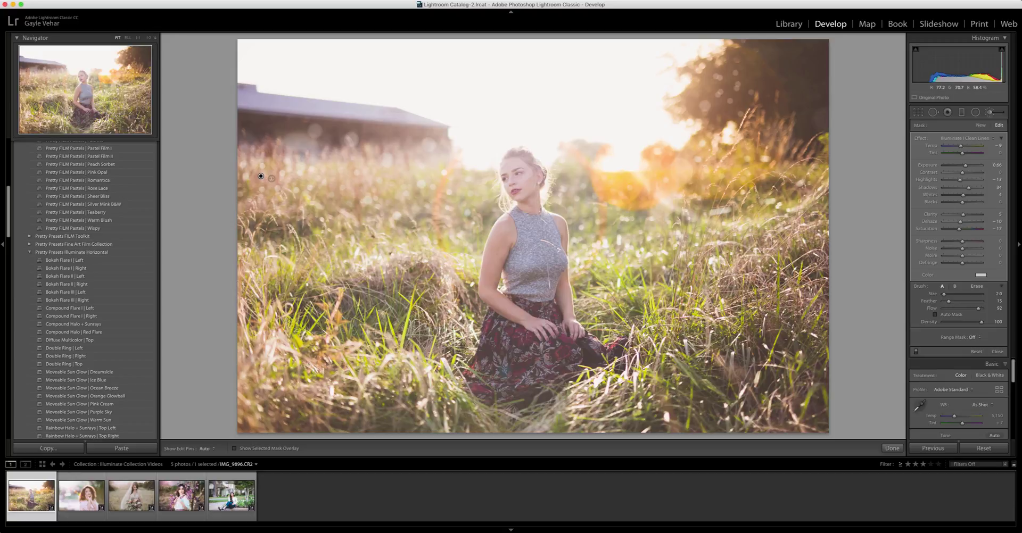
key(h)
drag(978, 309, 980, 310)
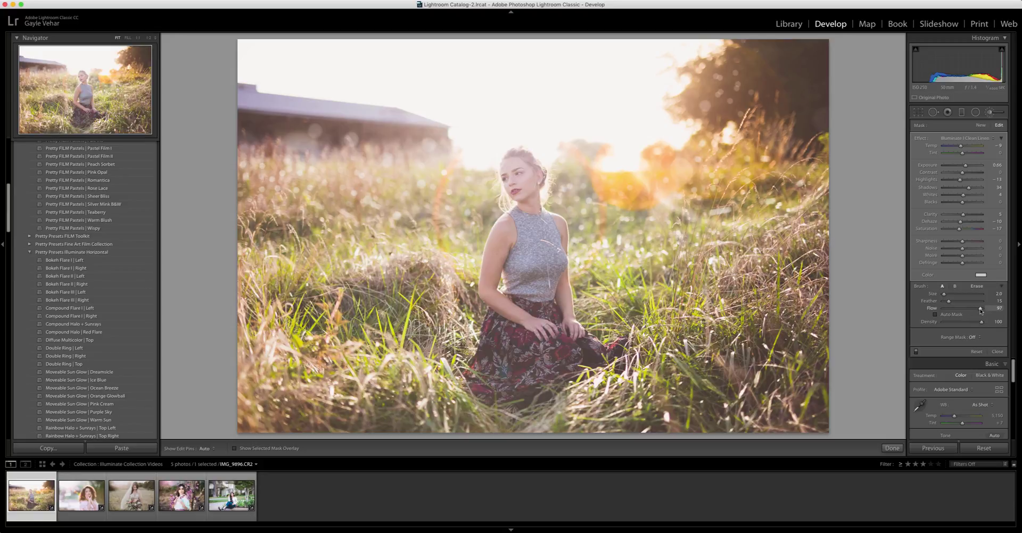
key(bracketleft)
- Finish the bokeh brushes and apply the 'Compound Flare | Right + tons of bokeh brushes' snapshot
click(893, 448)
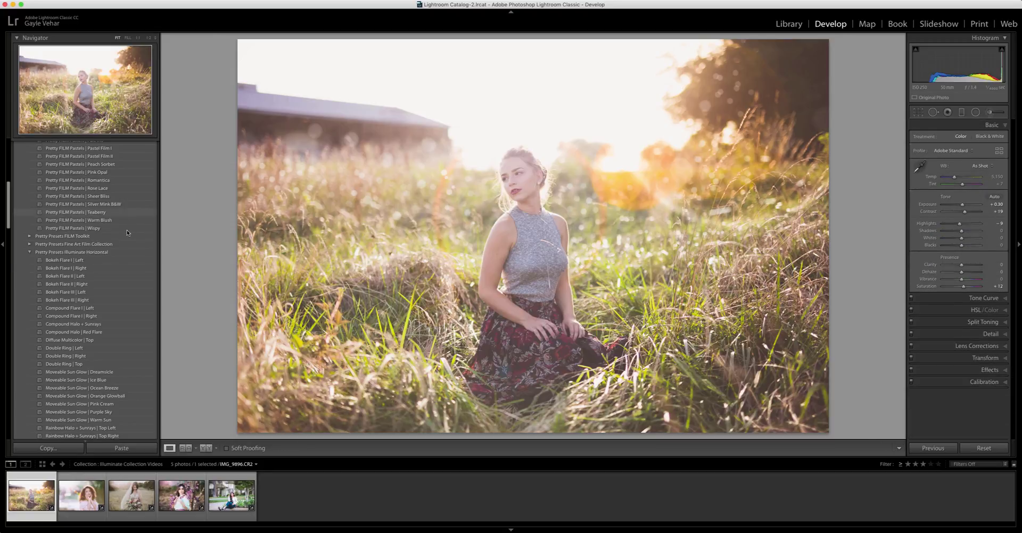
scroll(128, 232, down, 10)
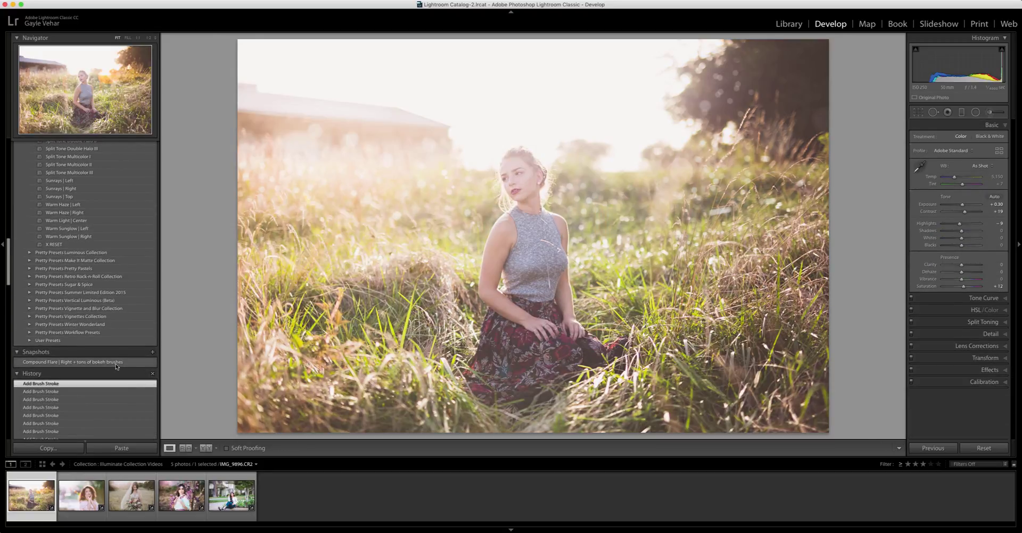
click(116, 363)
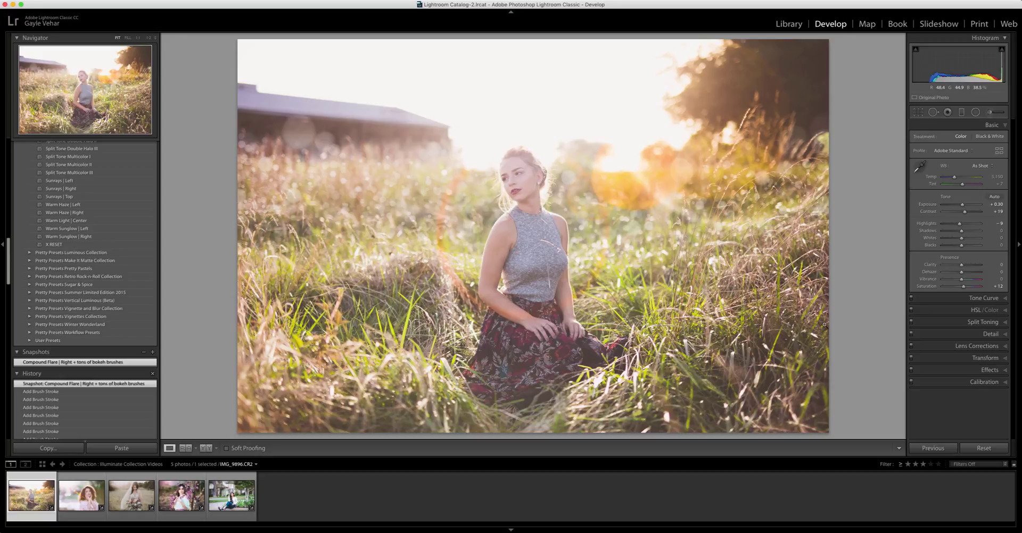
- Show the Before/After side-by-side view and hide all side panels to enlarge it
key(y)
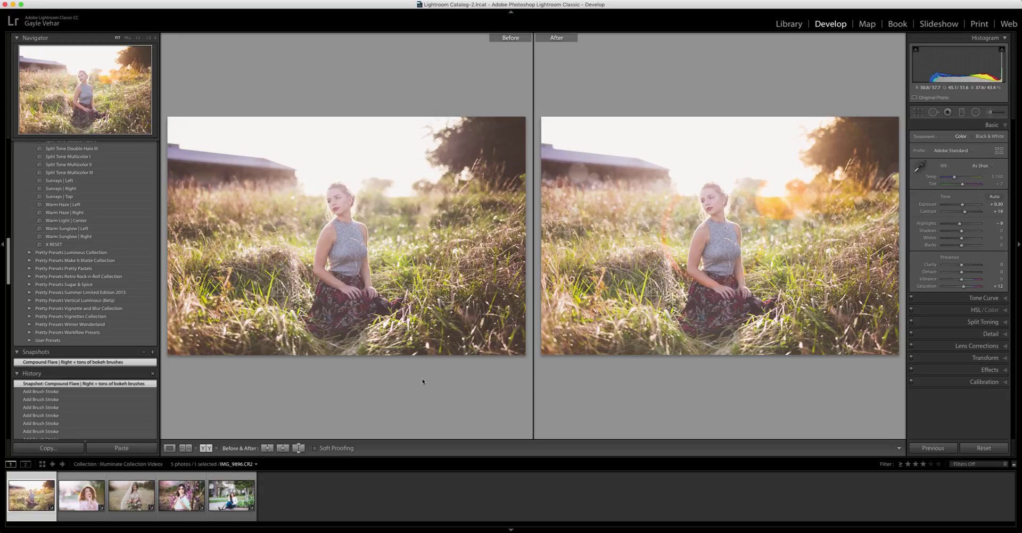
key(Tab)
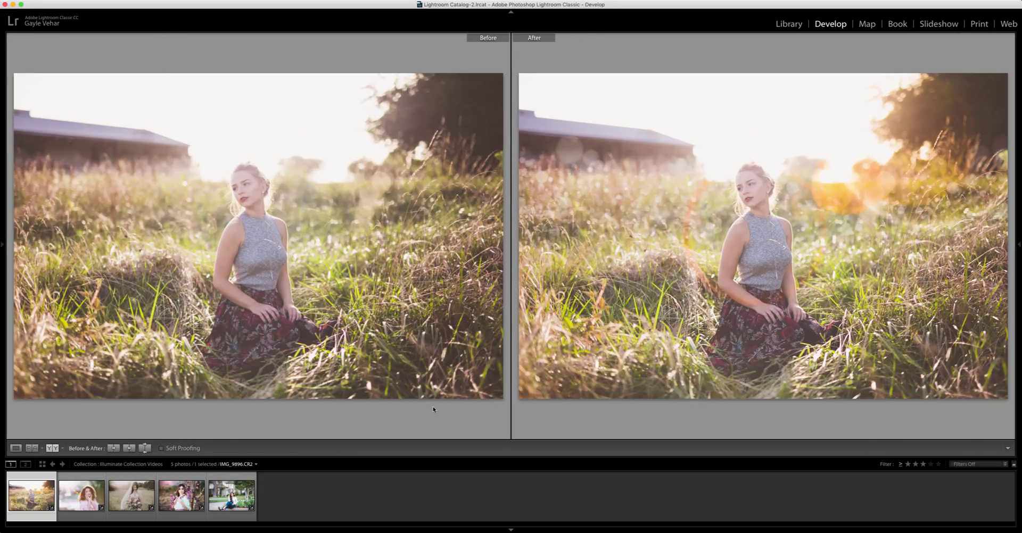